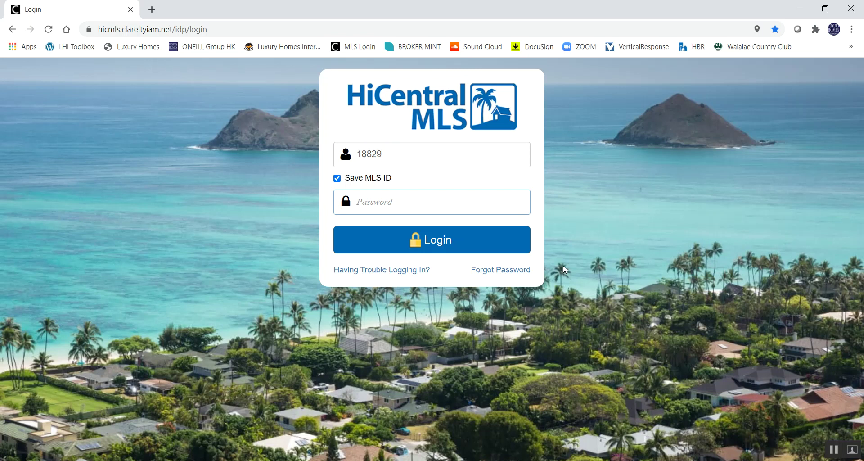
Log in to the HiCentral MLS by entering the account password
text(•••••••)
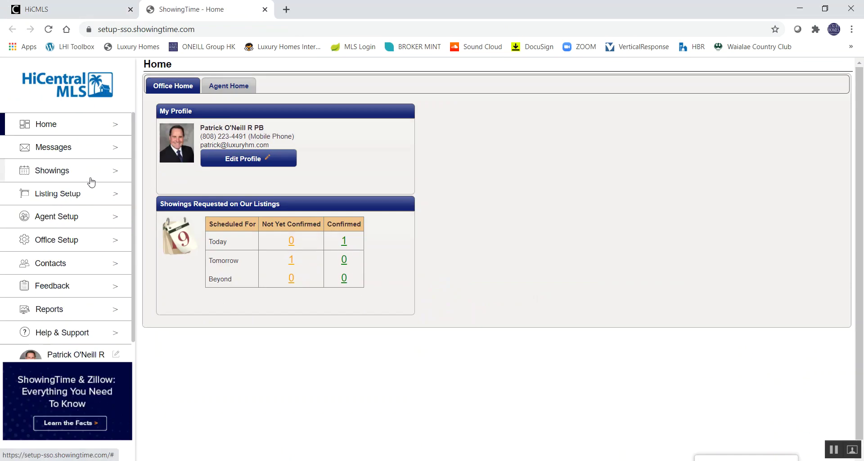
In Listing Setup, limit the search to own listings and open the MOILIILI listing for management
click(56, 195)
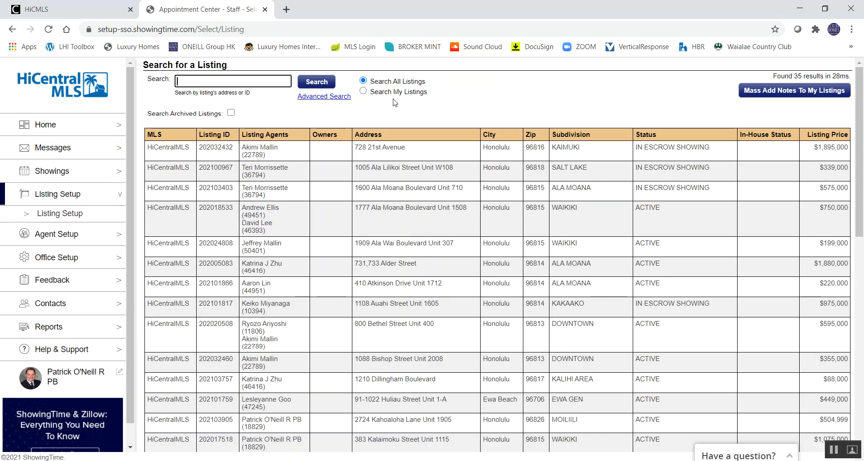
click(368, 92)
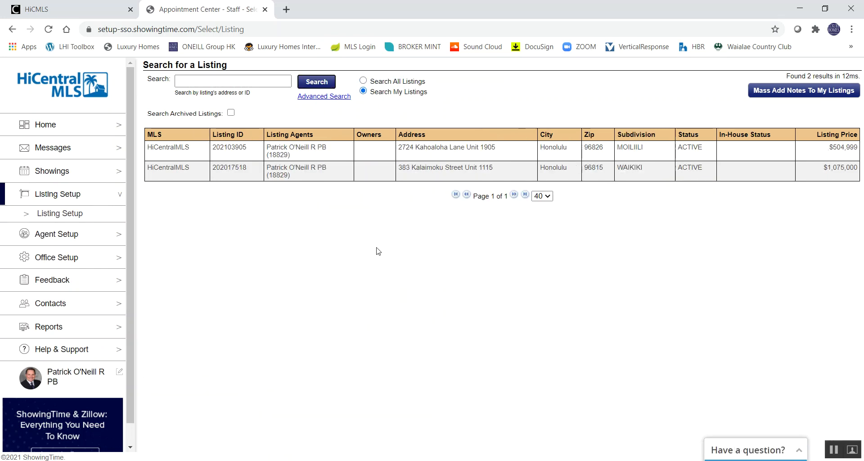
click(313, 153)
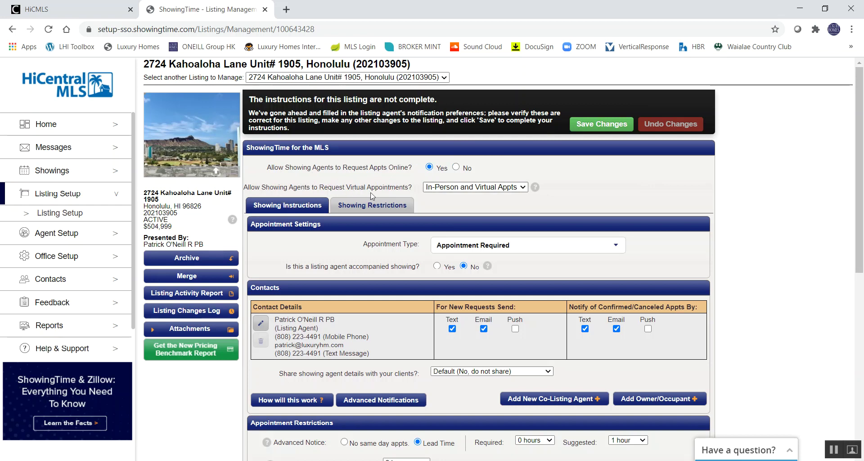
Restrict the listing's showing requests to In-Person Appts Only
click(523, 188)
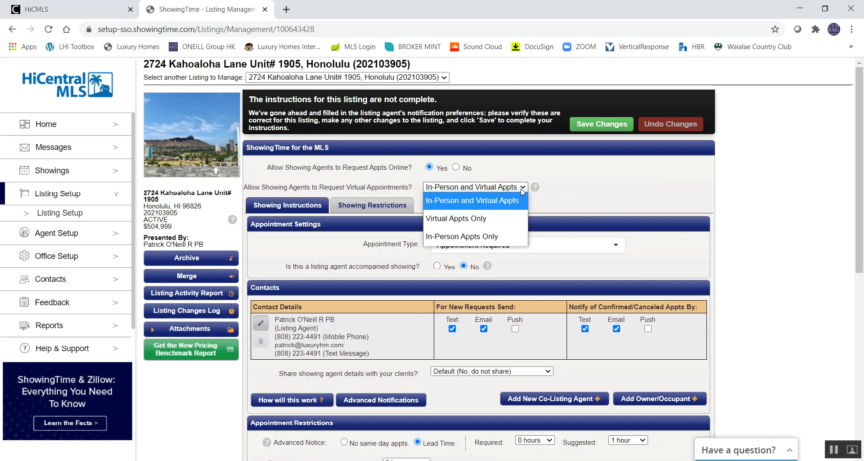
click(491, 238)
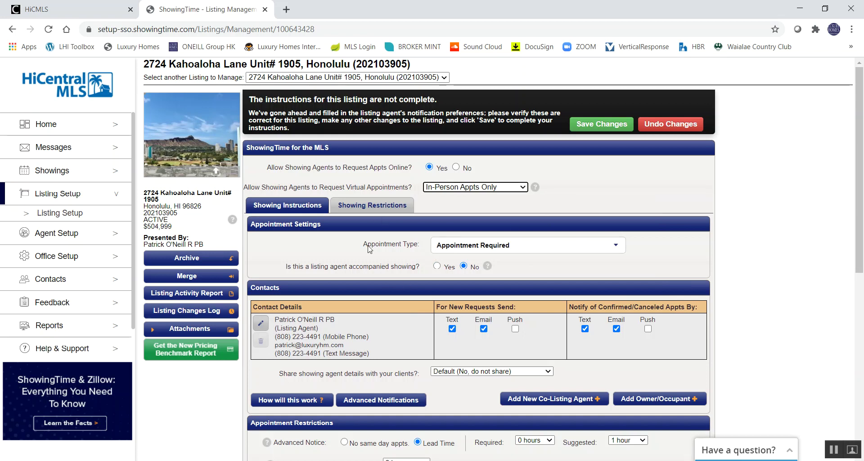
Start a new showing restriction from February 13 with the reason "No Showings Till 2/17/21"
click(380, 206)
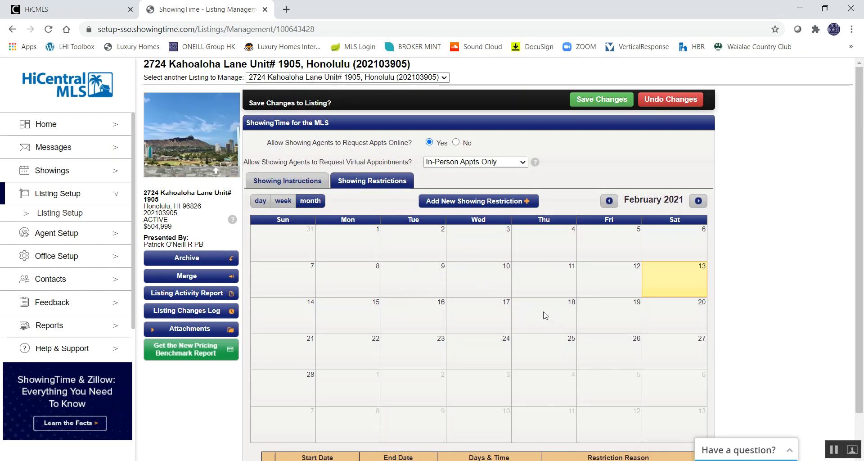
click(671, 275)
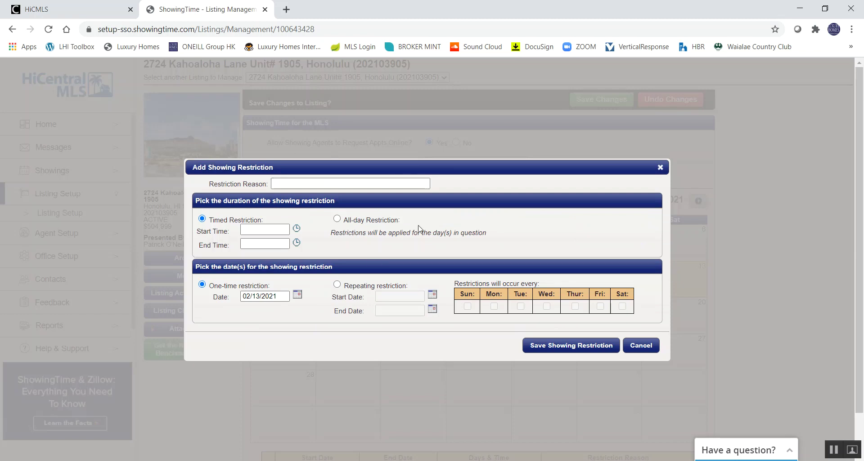
click(334, 184)
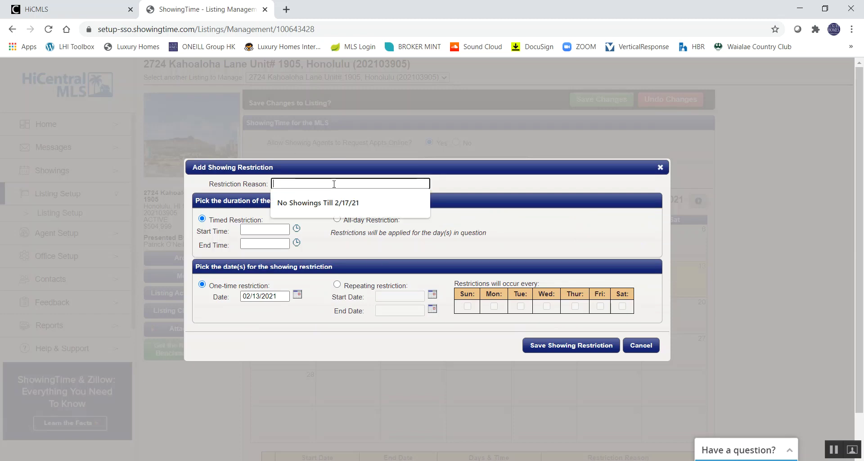
click(325, 204)
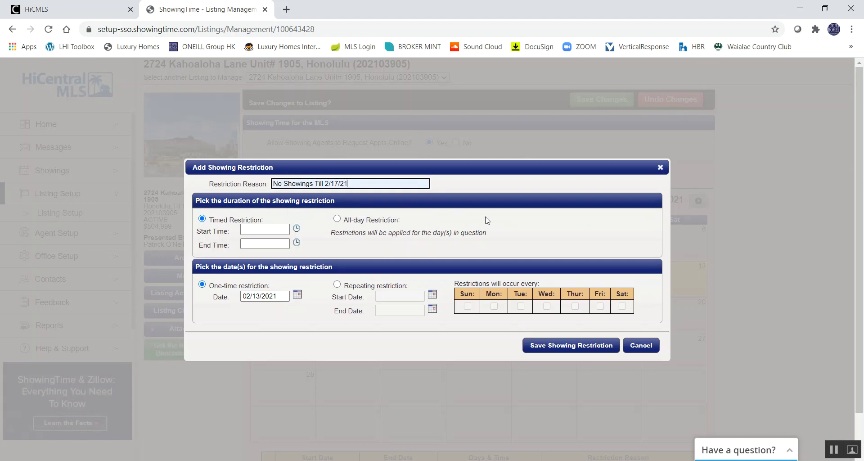
Make the restriction repeating, with start date 02/13/2021 and end date 02/17/2021
click(337, 285)
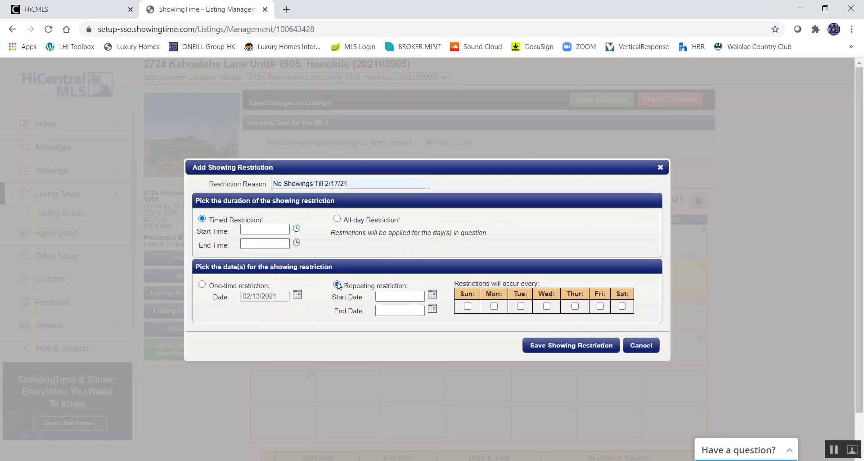
click(432, 294)
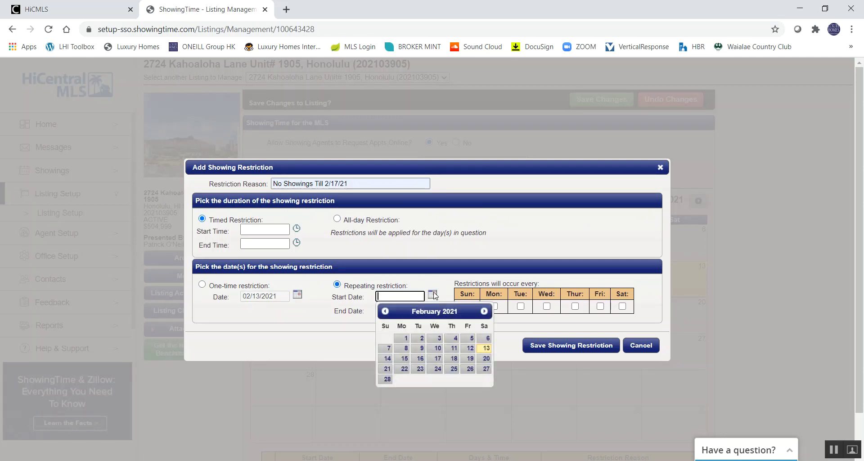
click(486, 348)
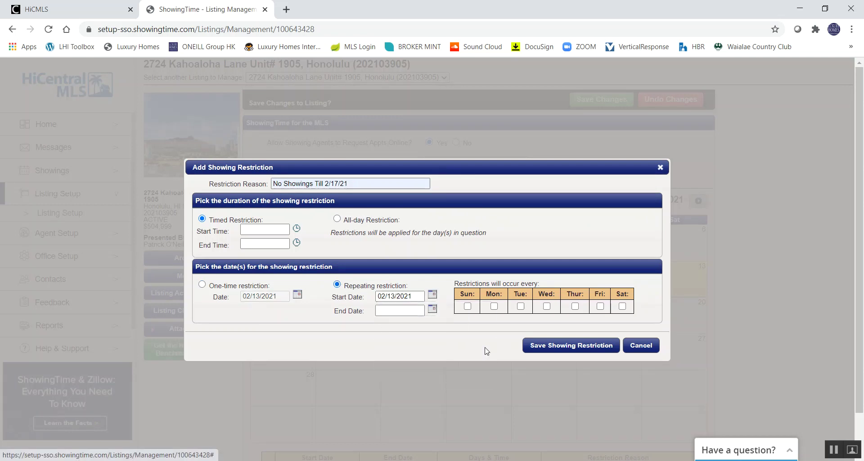
click(433, 309)
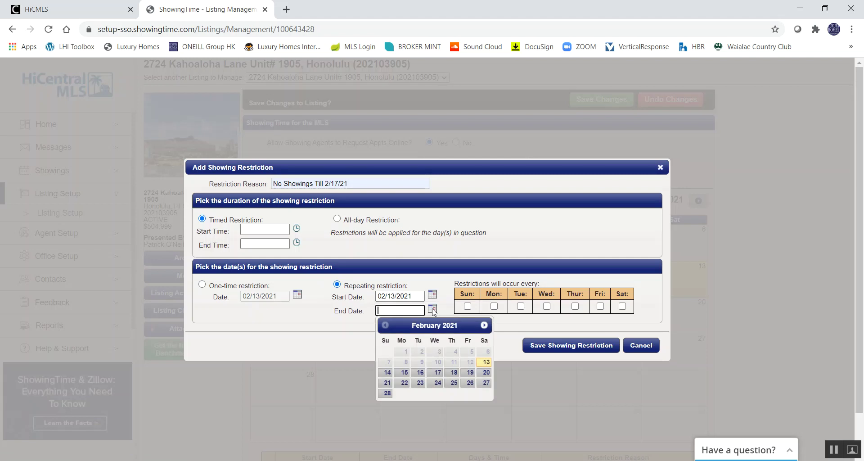
click(436, 373)
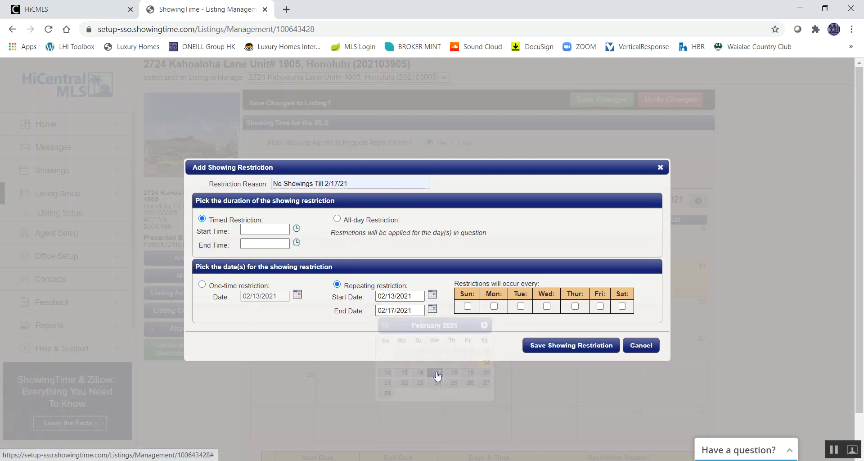
Apply the restriction all day on Sunday, Monday and Tuesday, and save it
click(468, 306)
click(494, 306)
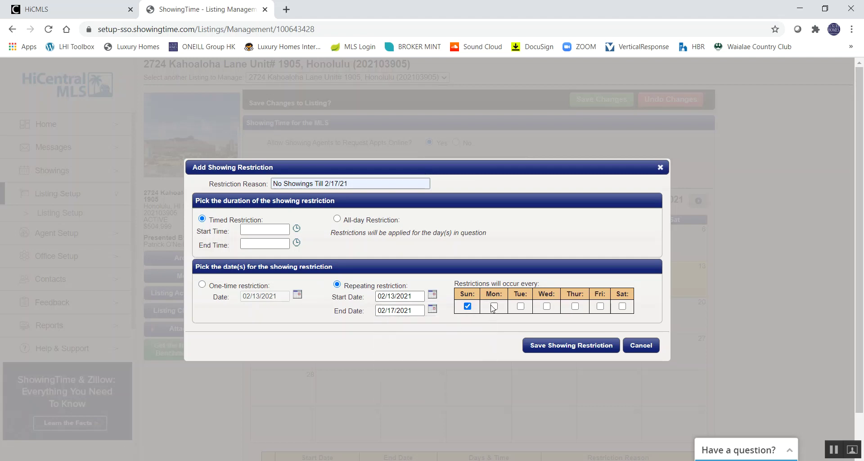
click(520, 307)
click(338, 219)
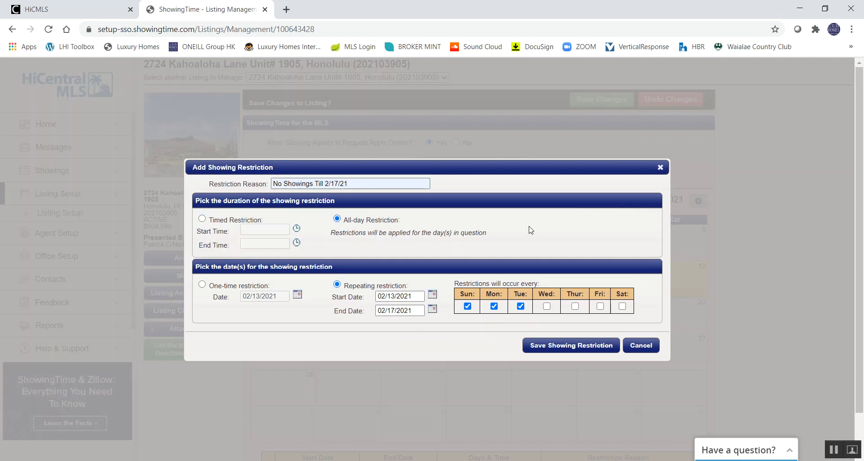
click(561, 348)
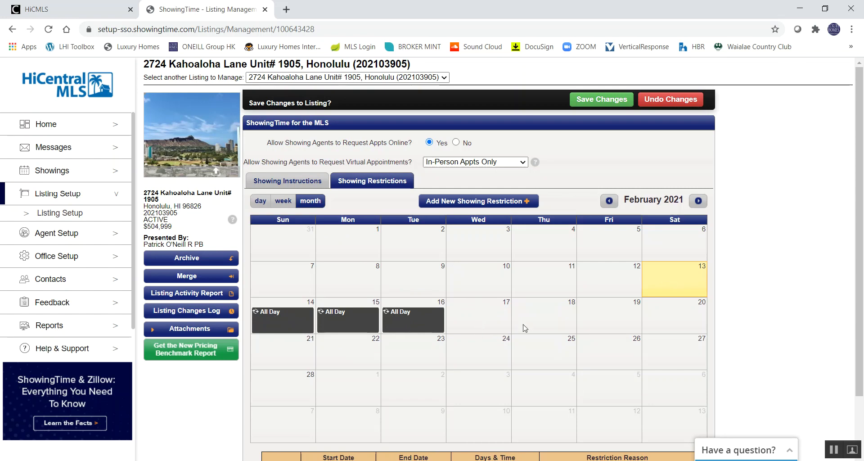
Return to the showing instructions and review the options for sharing showing agent details with clients
click(304, 182)
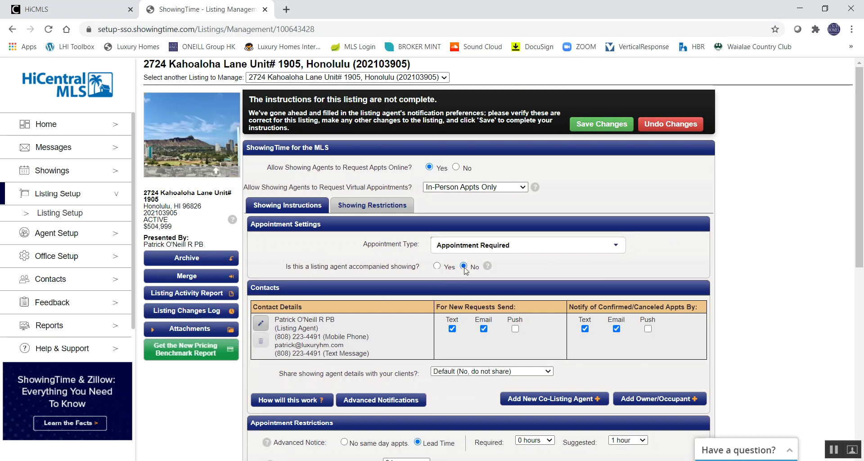
scroll(376, 296, down, 3)
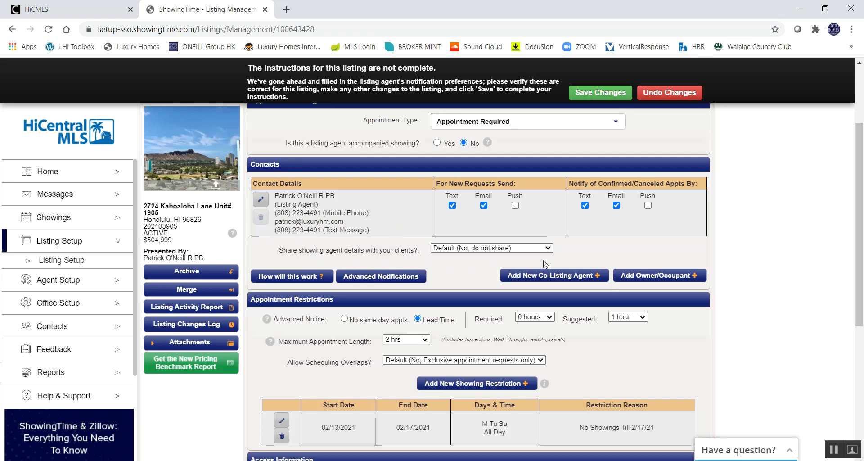
click(549, 250)
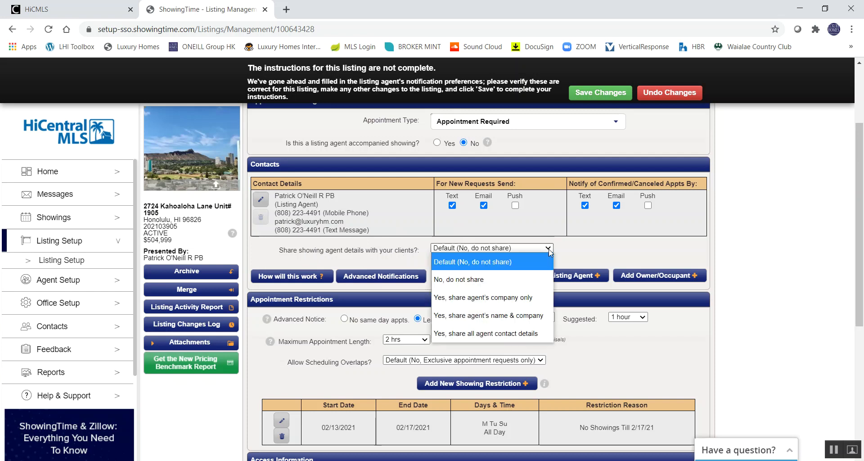
click(550, 250)
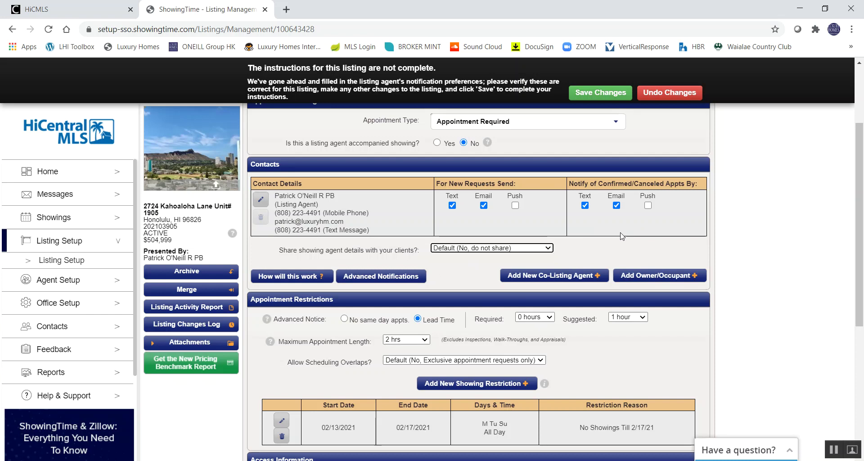
Set the required advance notice for appointments to 48 hours
scroll(472, 270, down, 1)
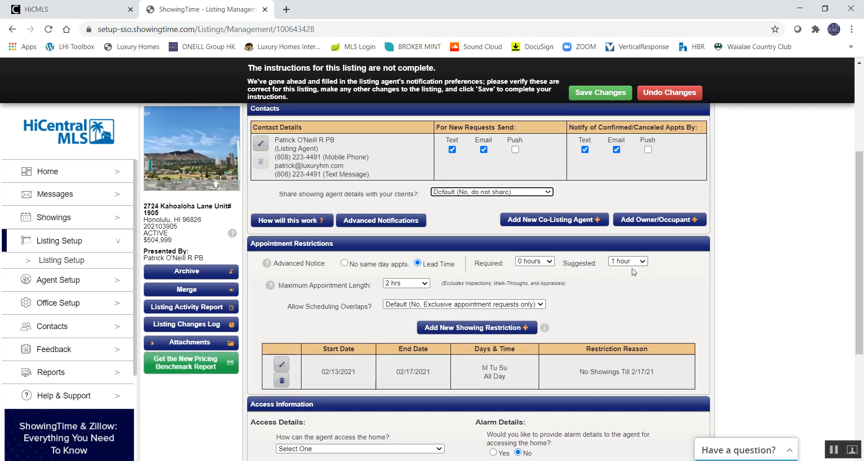
click(550, 261)
scroll(554, 245, down, 1)
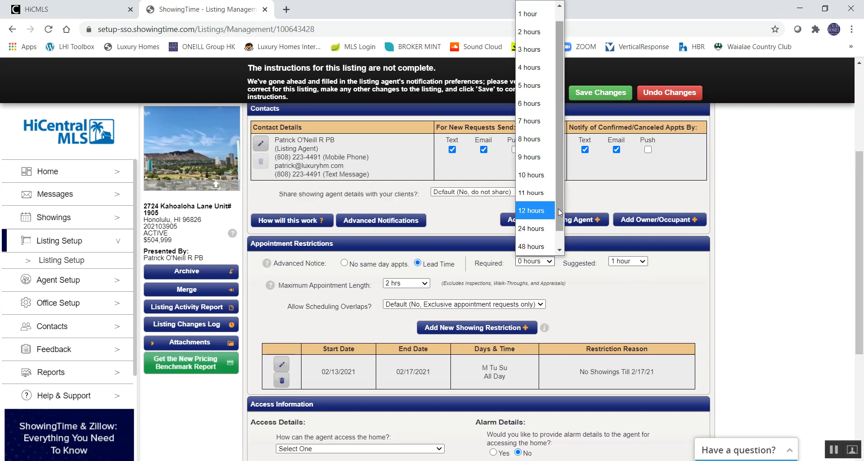
drag(559, 212, 562, 244)
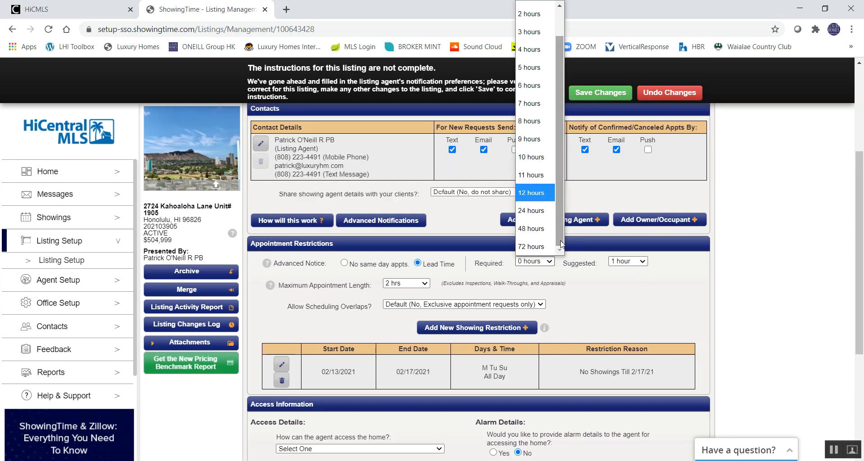
click(542, 230)
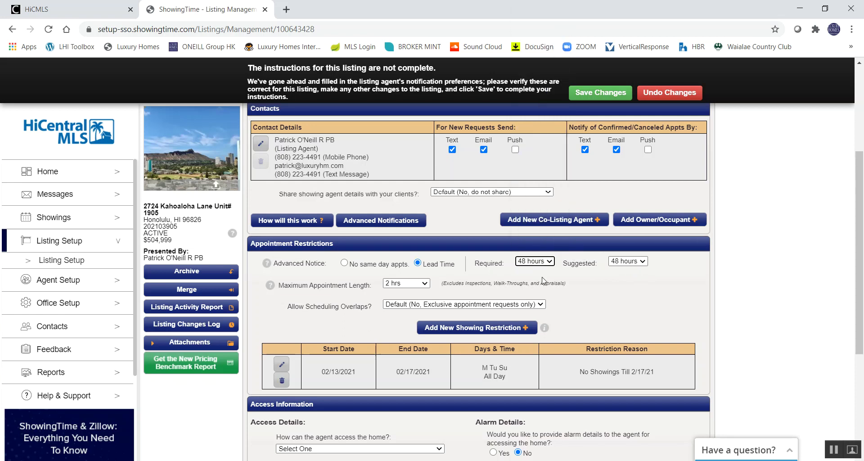
Set the required advance notice to 0 hours and the suggested notice to 1 hour
click(552, 262)
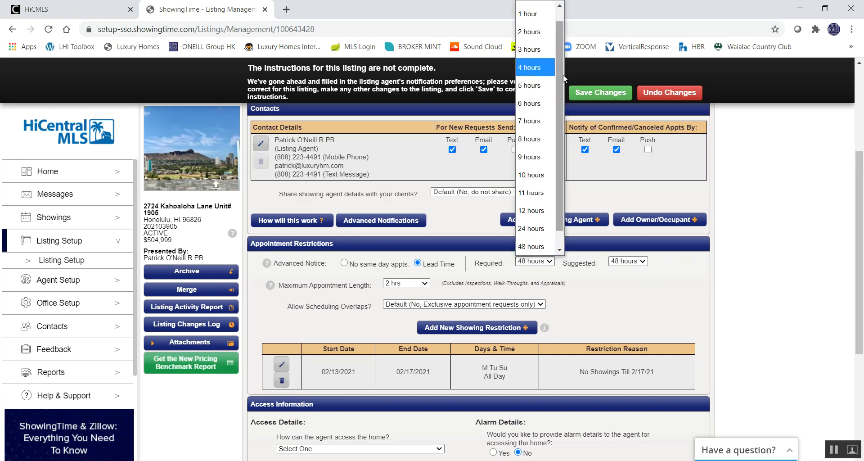
scroll(540, 82, up, 2)
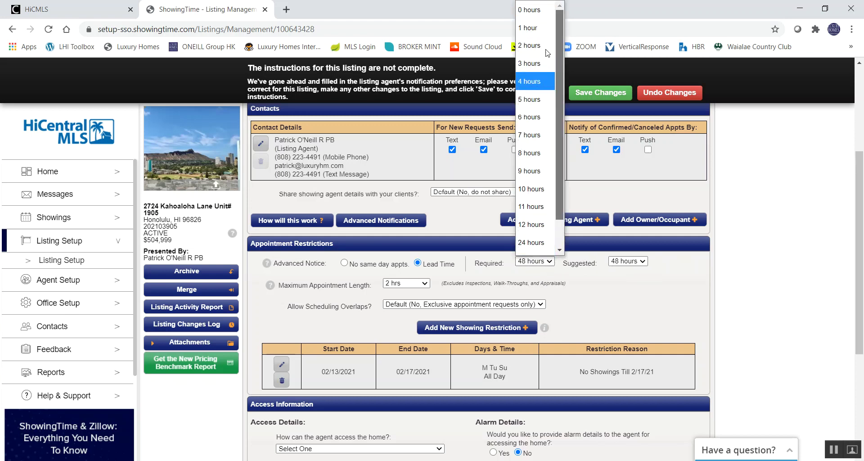
click(536, 14)
click(643, 261)
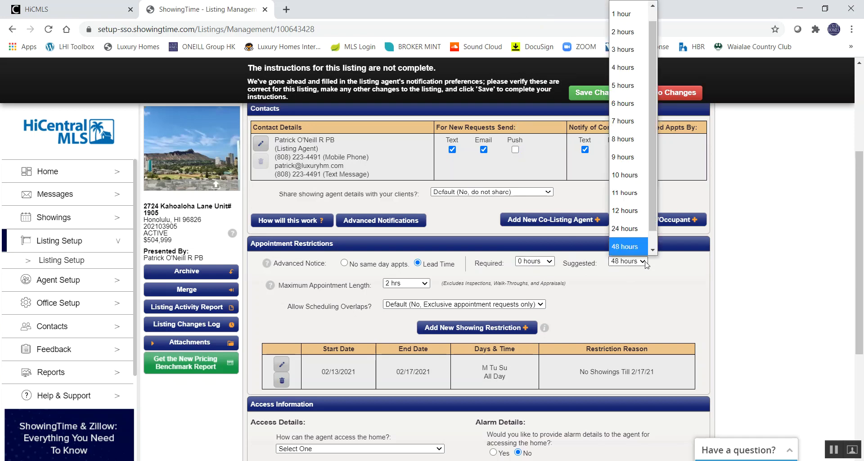
scroll(628, 90, up, 1)
click(622, 27)
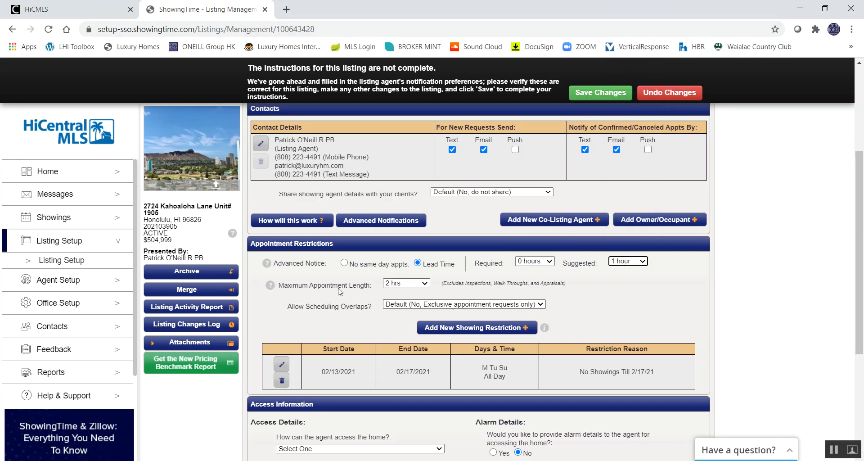
Set the maximum appointment length to 1 hr
click(425, 283)
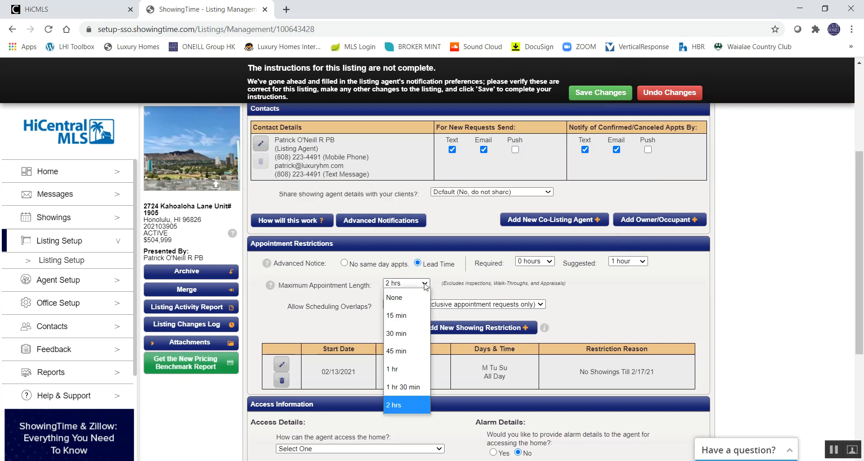
click(405, 368)
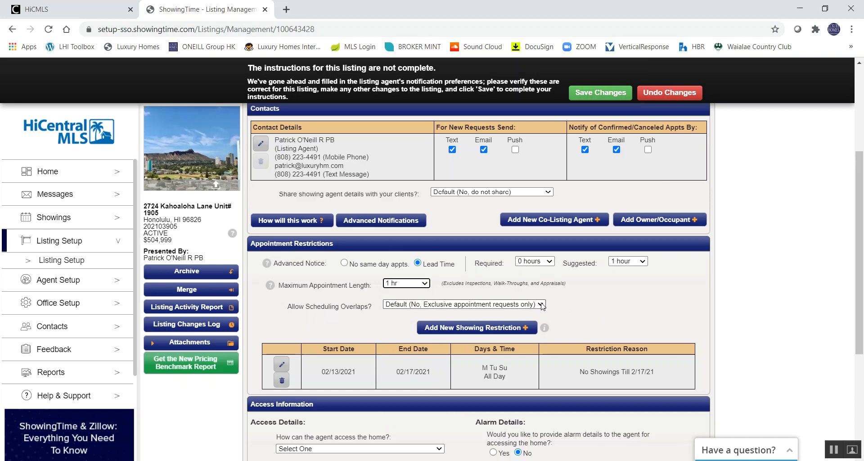
Set the home access method to a Combination lockbox and enter the lockbox combination code
scroll(582, 284, down, 2)
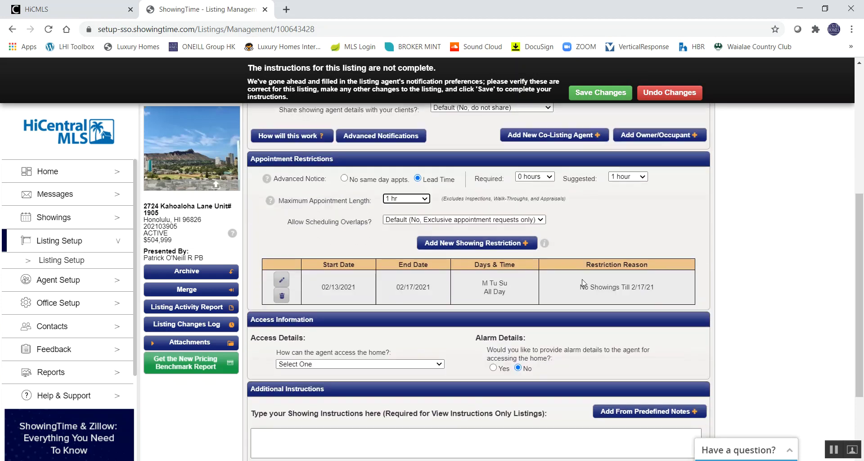
scroll(584, 281, down, 2)
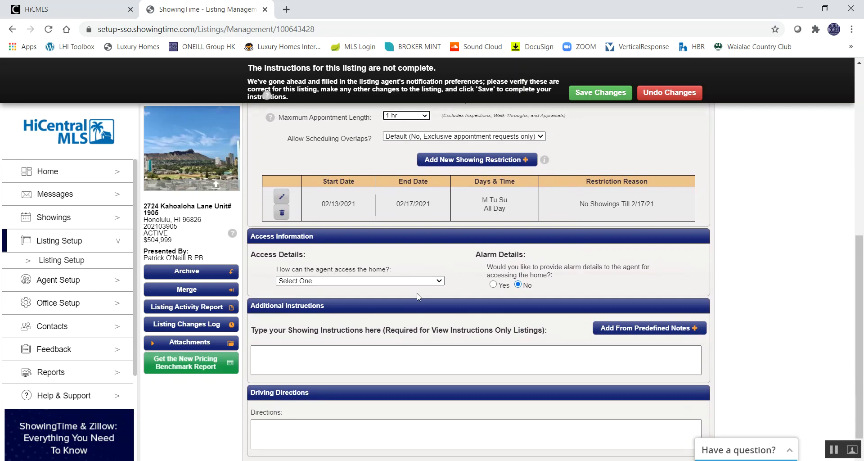
click(440, 282)
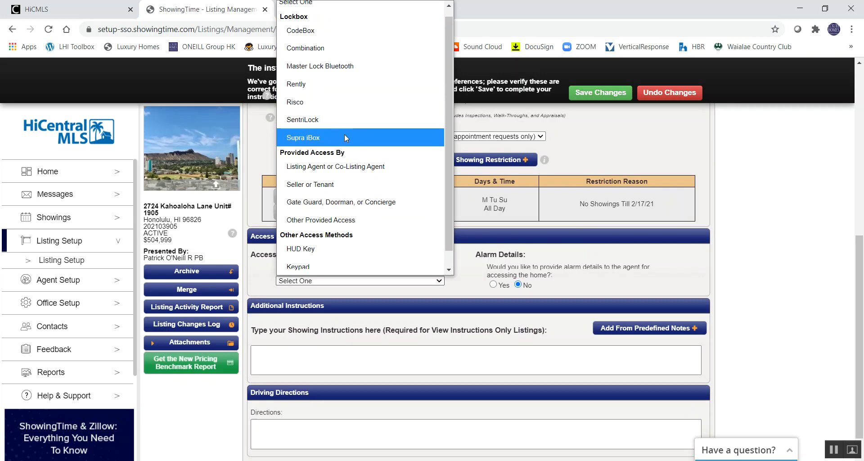
scroll(344, 134, up, 1)
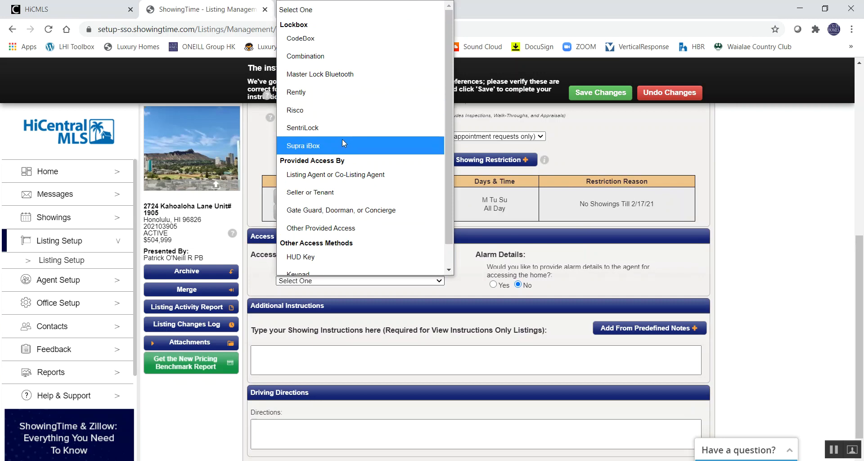
click(324, 56)
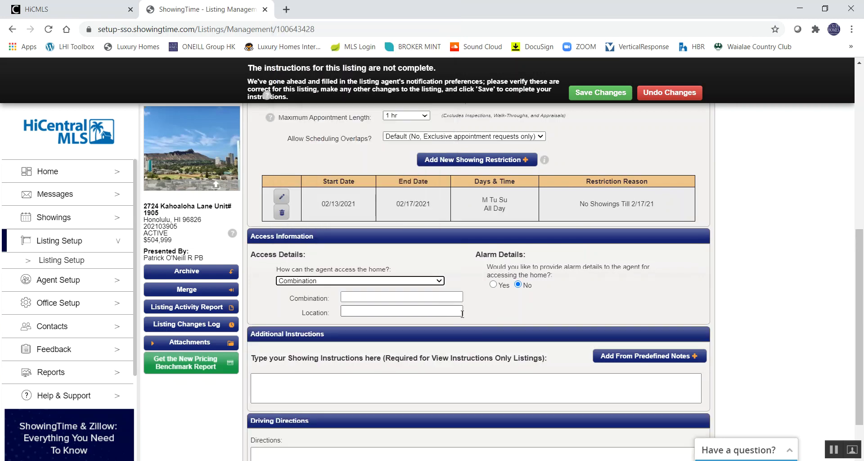
click(361, 298)
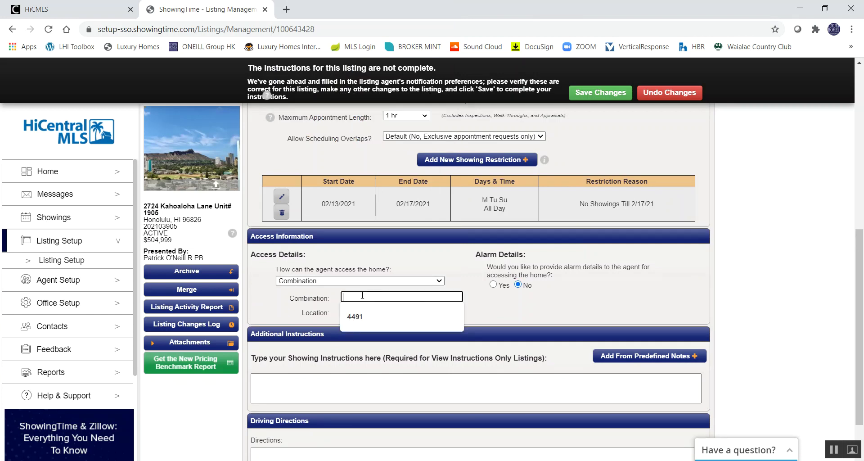
text(1111)
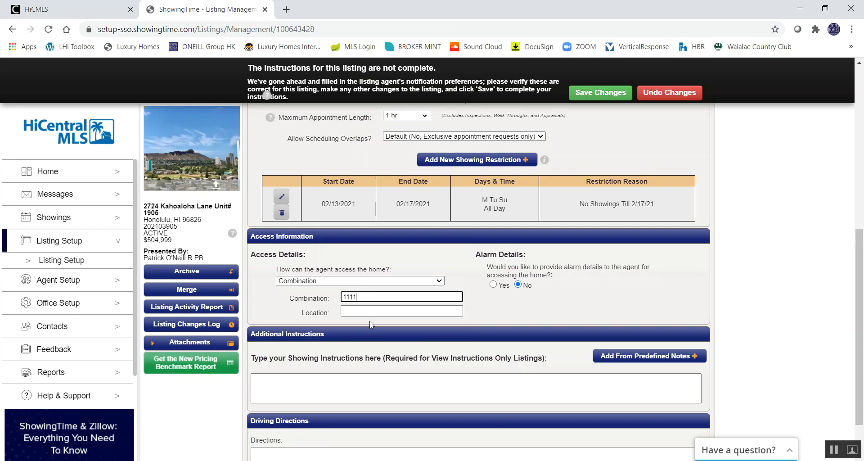
Set the combination lockbox's location to "On the unit door" in the access details
click(370, 311)
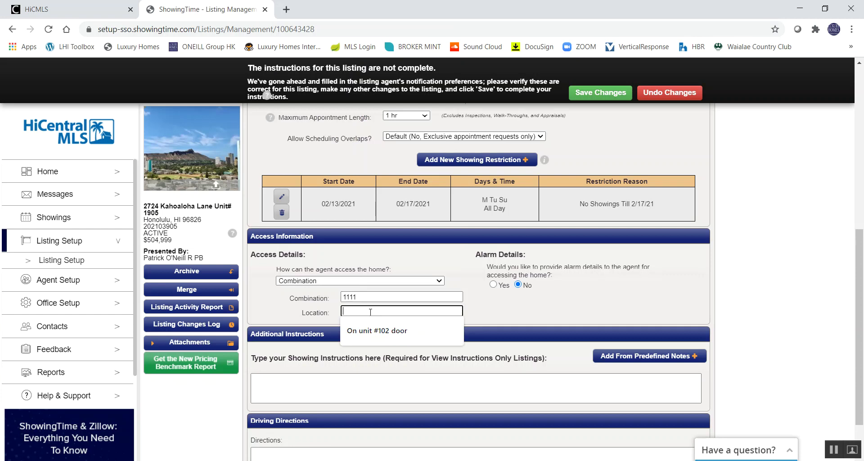
text(On )
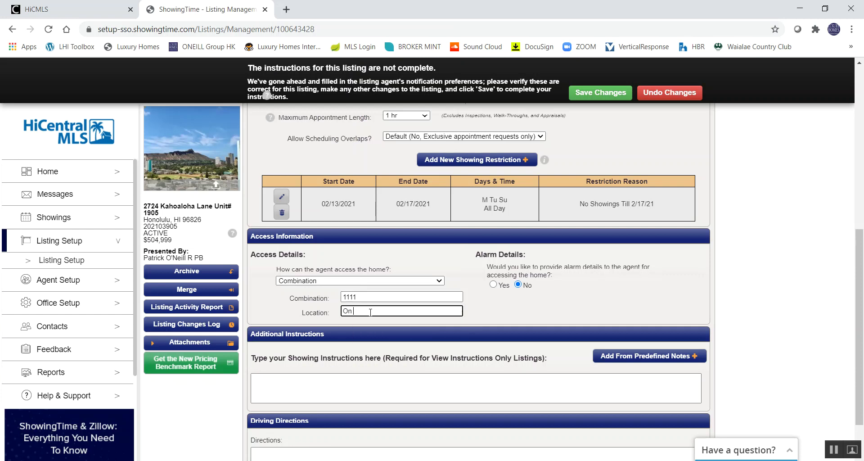
text(the unit door)
click(605, 297)
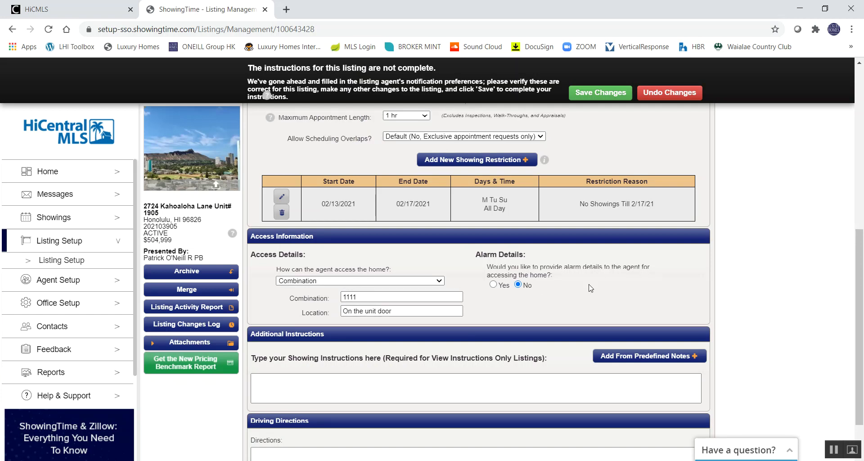
Reveal the alarm detail fields for review and set providing alarm details back to No
click(493, 284)
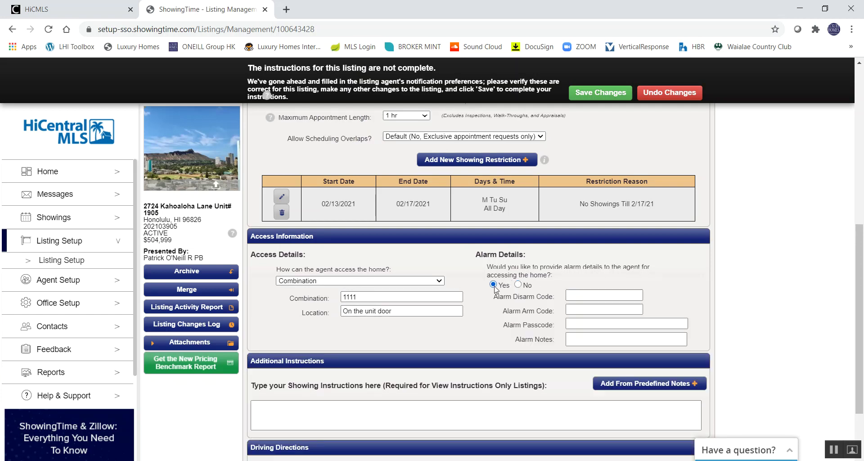
click(518, 285)
Enter "Lockbos is located....." as the additional showing instructions
scroll(405, 353, down, 2)
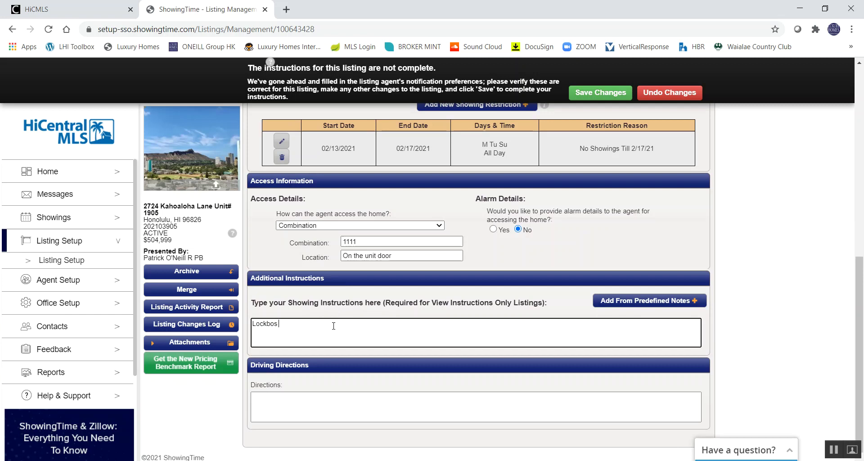
text(is locted...)
text(a)
Enter "Guest parking upfront" as the driving directions, correcting the misspelled word, and save the listing changes
click(342, 411)
click(306, 398)
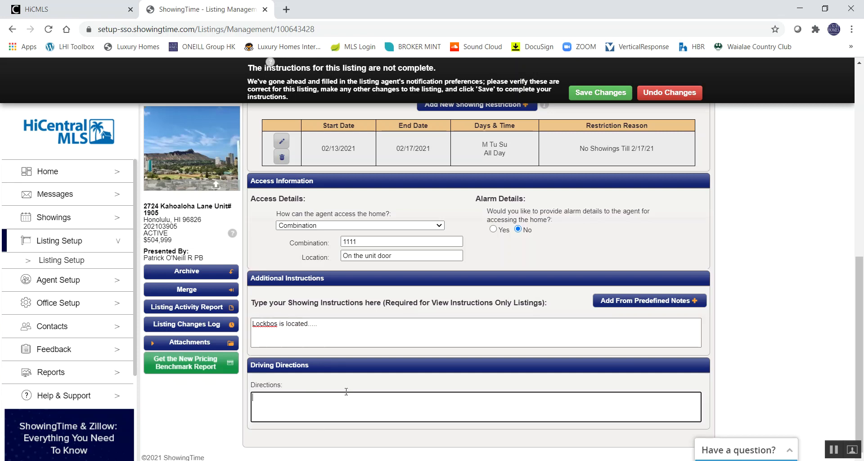
text(Guest parking uplfront)
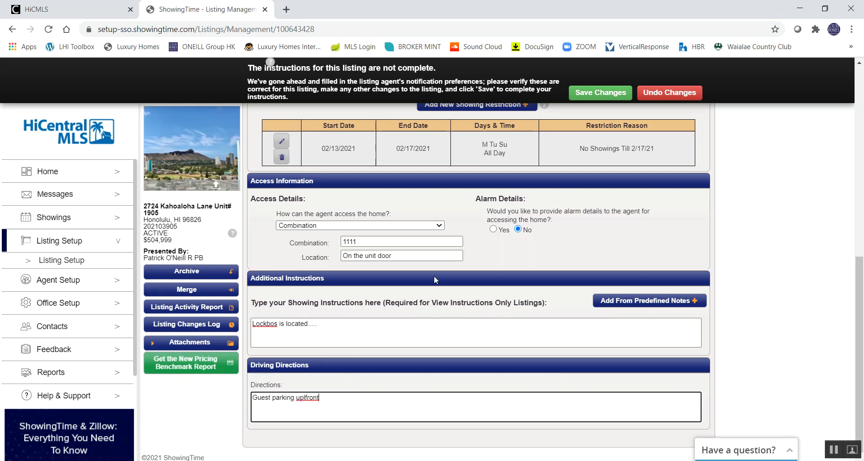
right_click(308, 396)
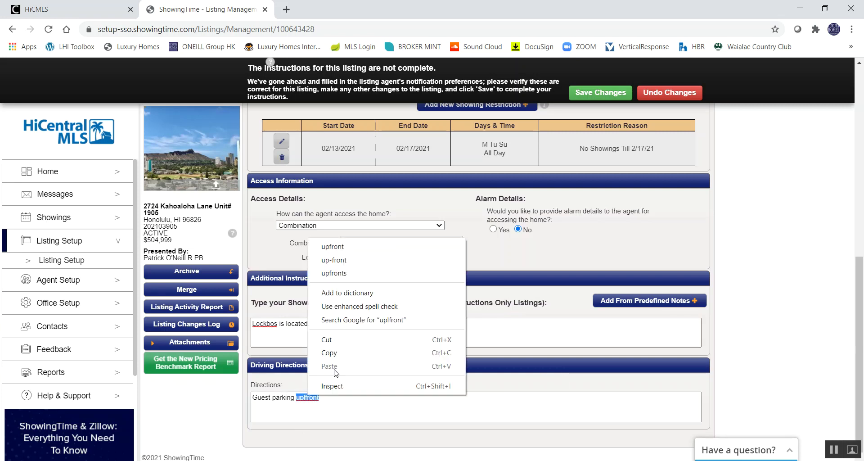
click(365, 247)
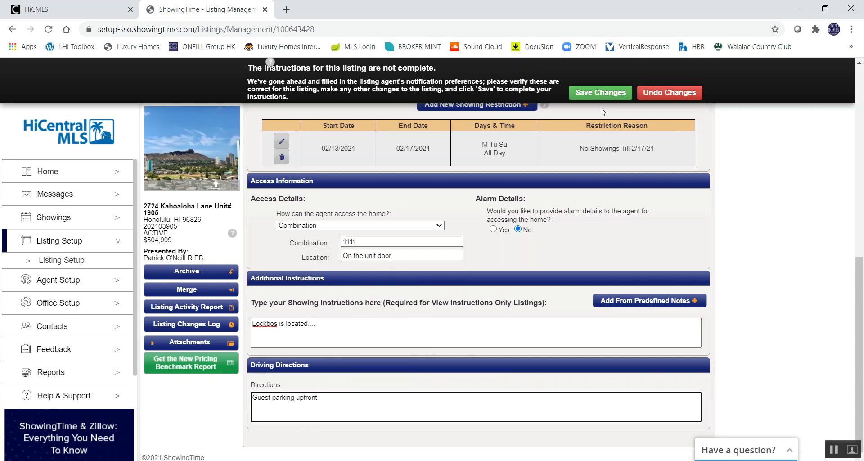
click(595, 92)
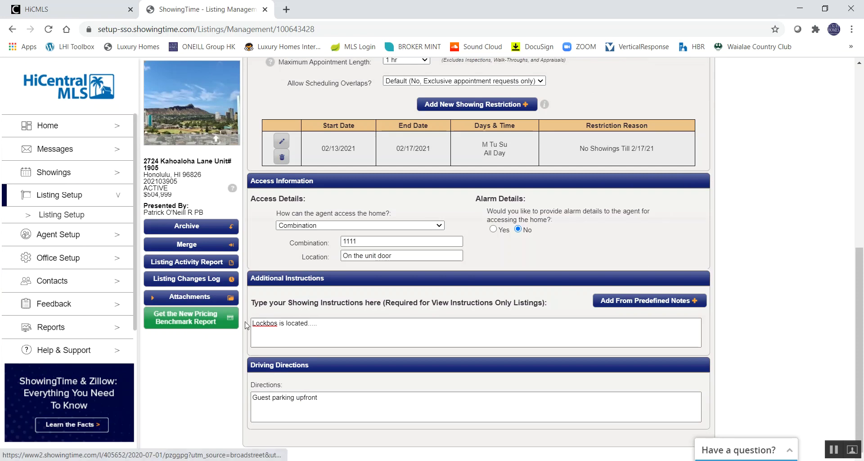
Correct "Lockbos" to "Lockbox" in the additional showing instructions and save the listing changes
click(275, 321)
click(279, 323)
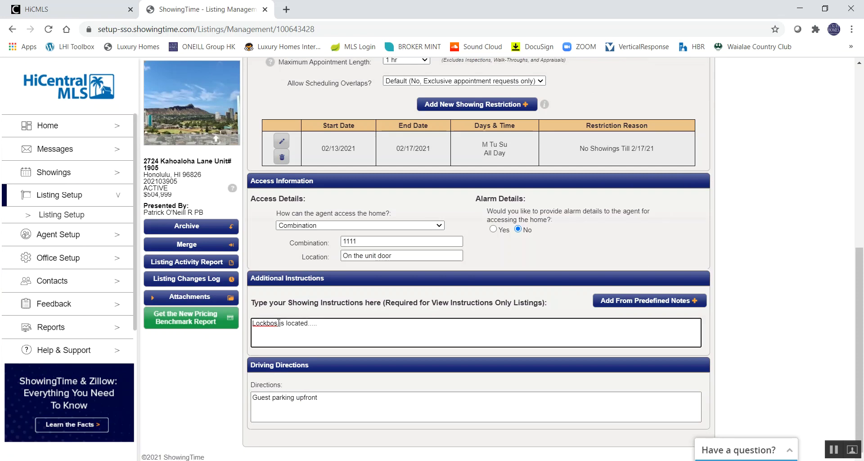
key(BackSpace)
text(x)
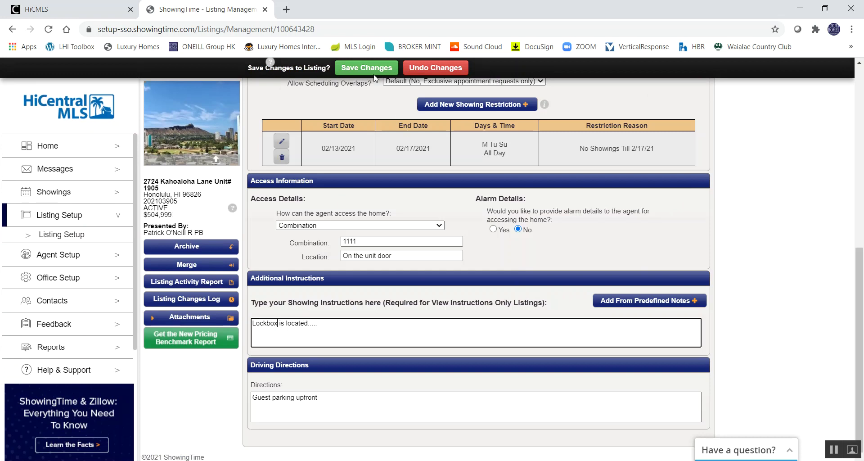
click(370, 71)
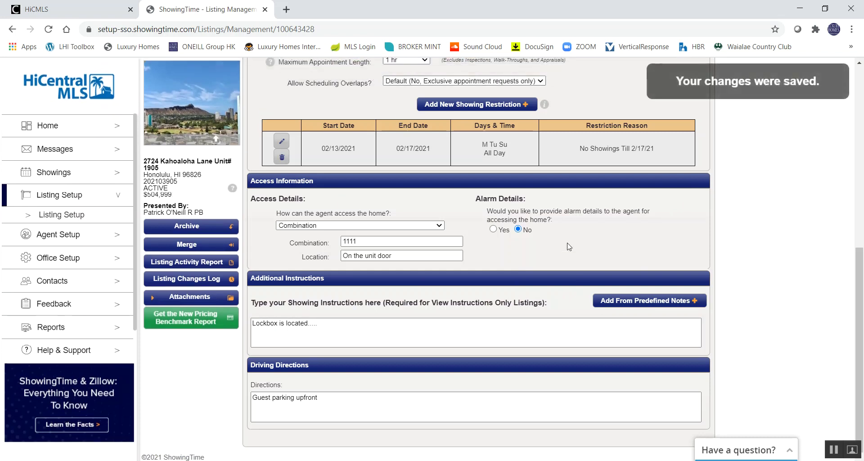